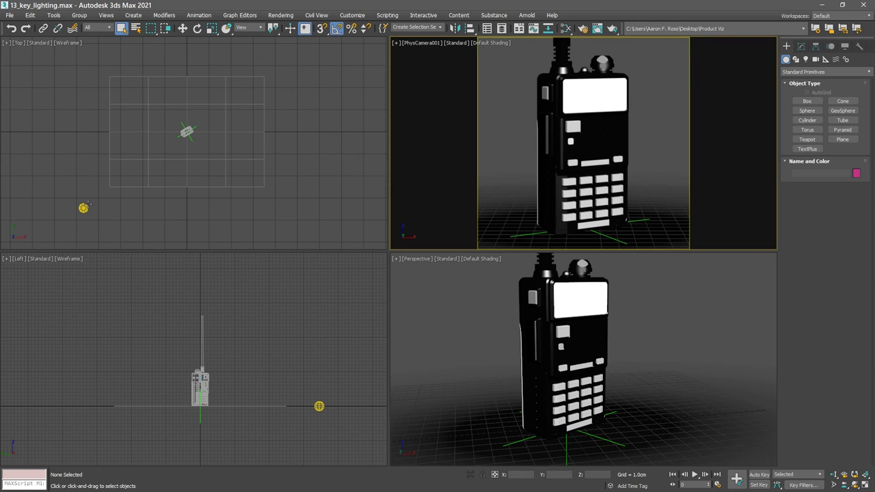
Step: Uncheck On for the skydome light in the Modify panel, then deselect it
click(83, 208)
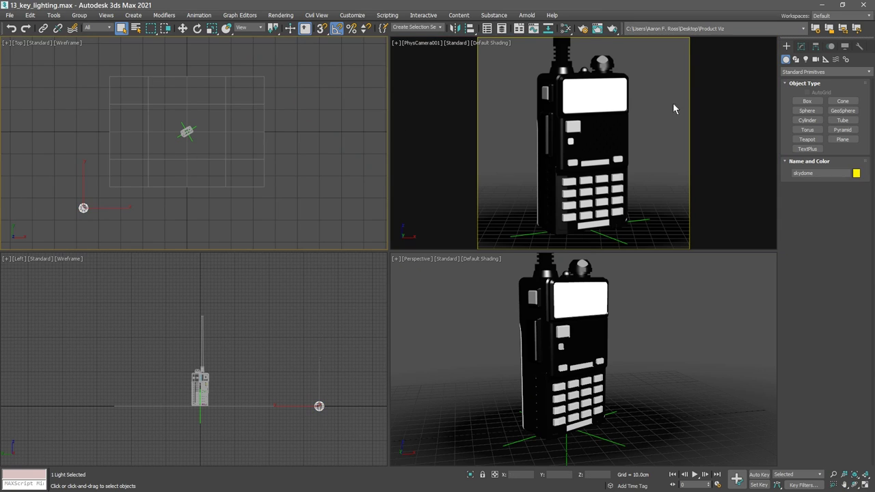
click(800, 46)
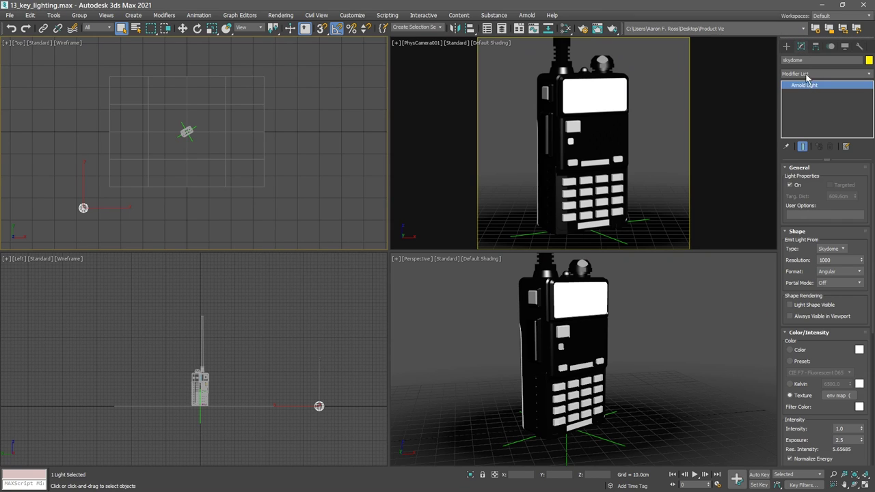
click(790, 185)
click(724, 73)
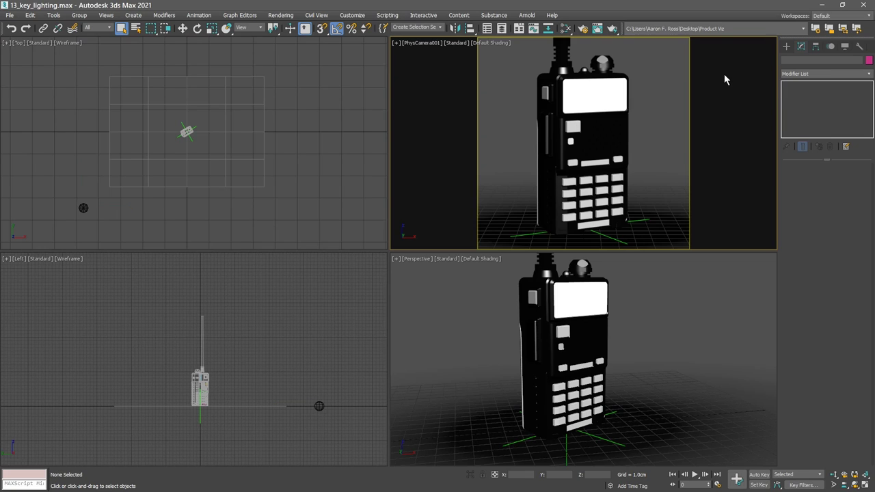
Step: Lock the View to Render to Quad 4 - PhysCamera001 in Render Setup
click(583, 30)
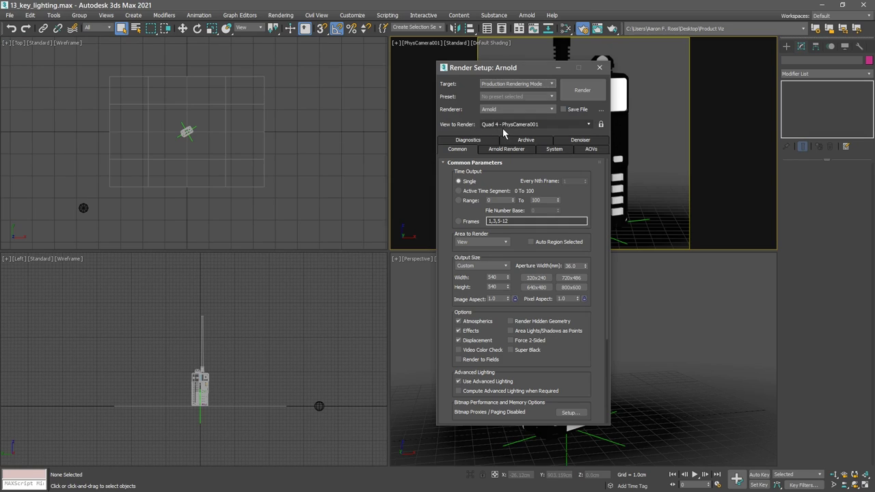
click(601, 125)
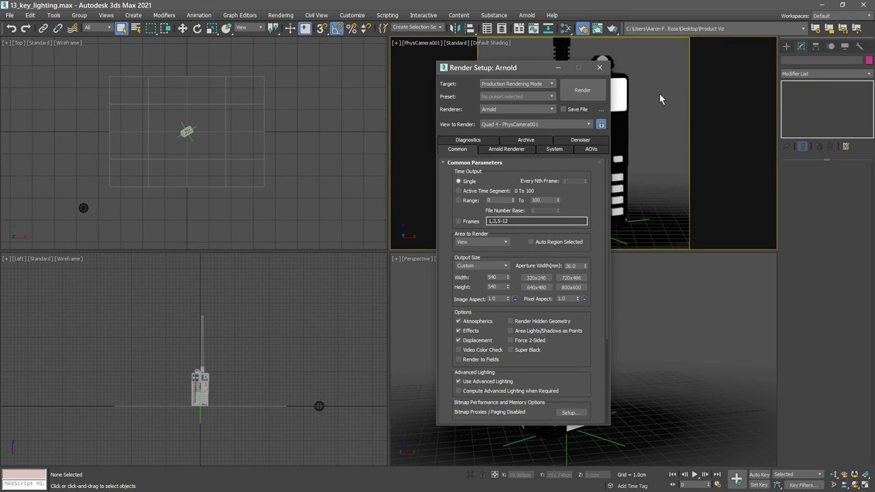
click(599, 67)
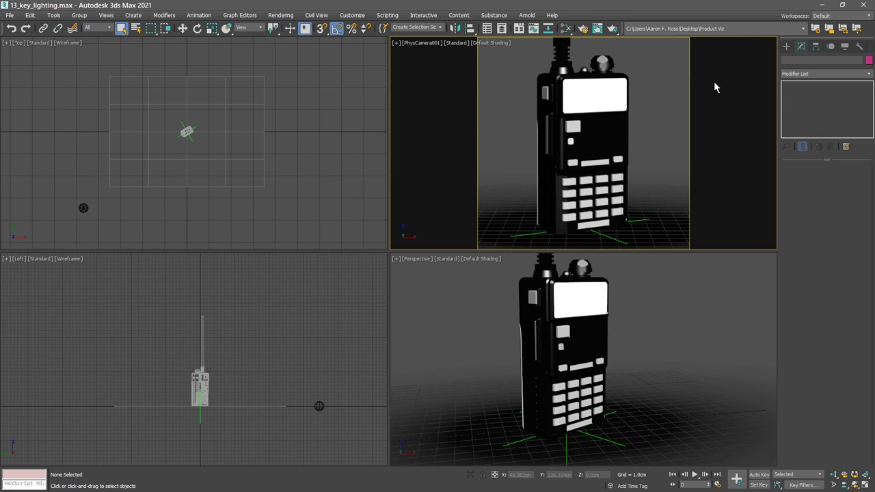
Step: Open Arnold RenderView beside the viewports and start an interactive render
click(527, 15)
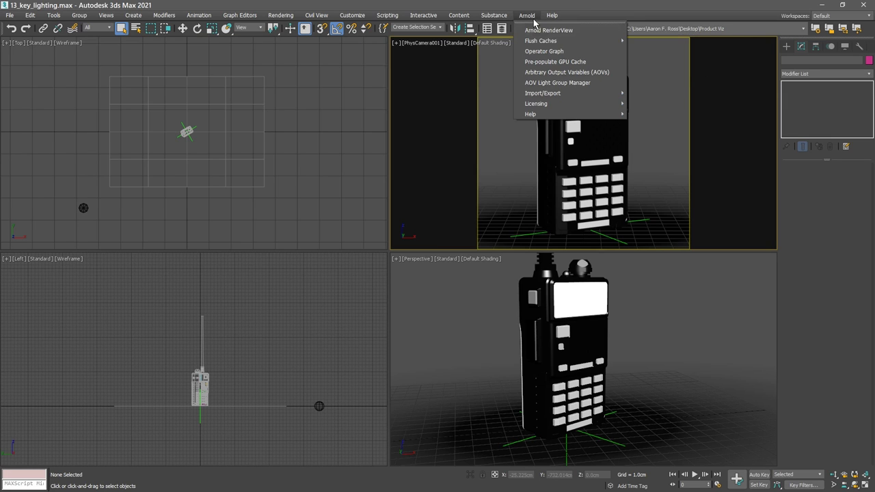
click(581, 32)
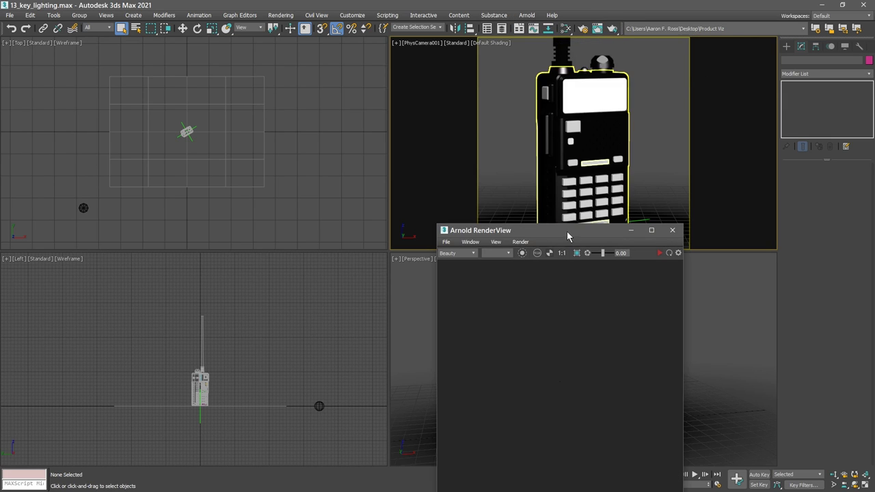
drag(566, 231, 669, 36)
click(761, 60)
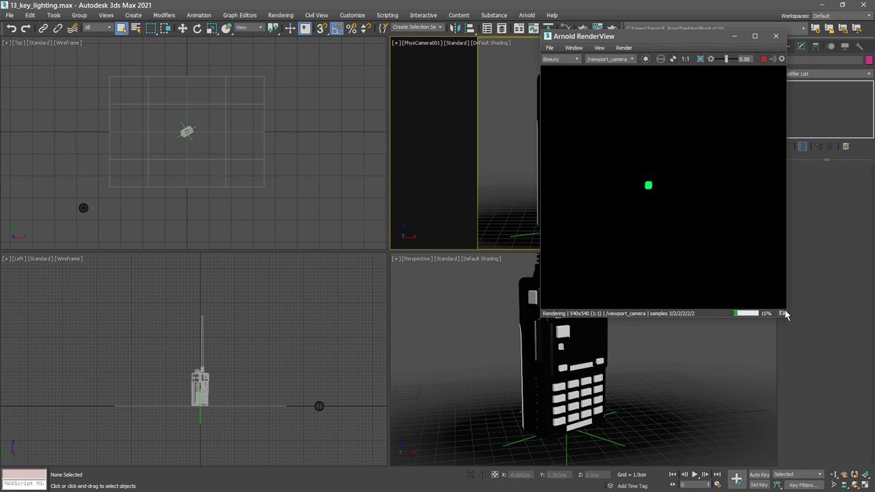
drag(785, 316, 805, 336)
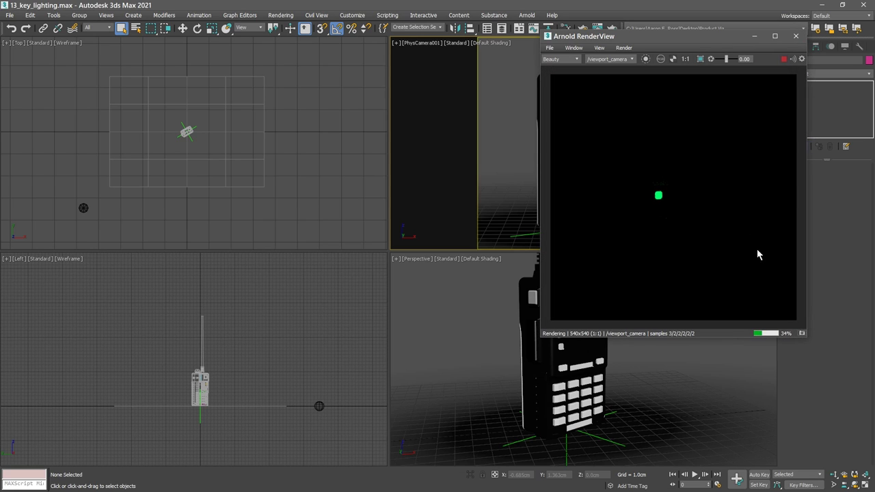
drag(695, 31, 643, 42)
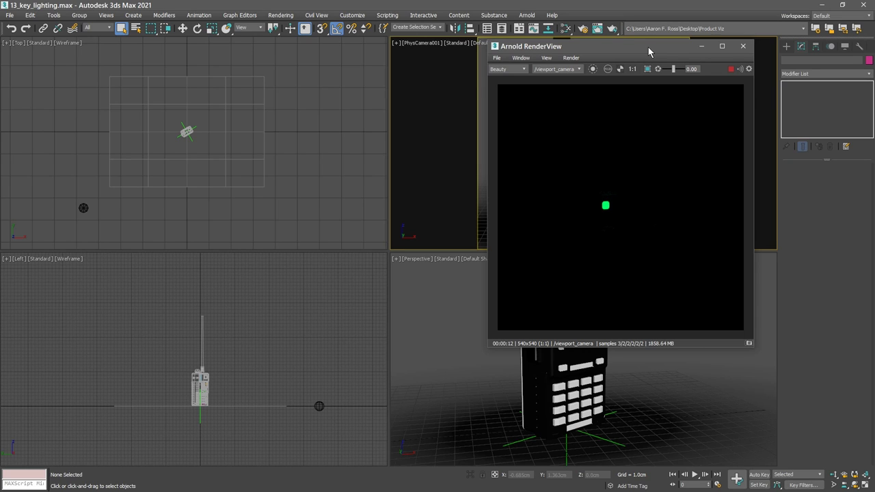
Step: Create an Arnold light from the Arnold lights category and set its Shape Type to Spot
click(785, 47)
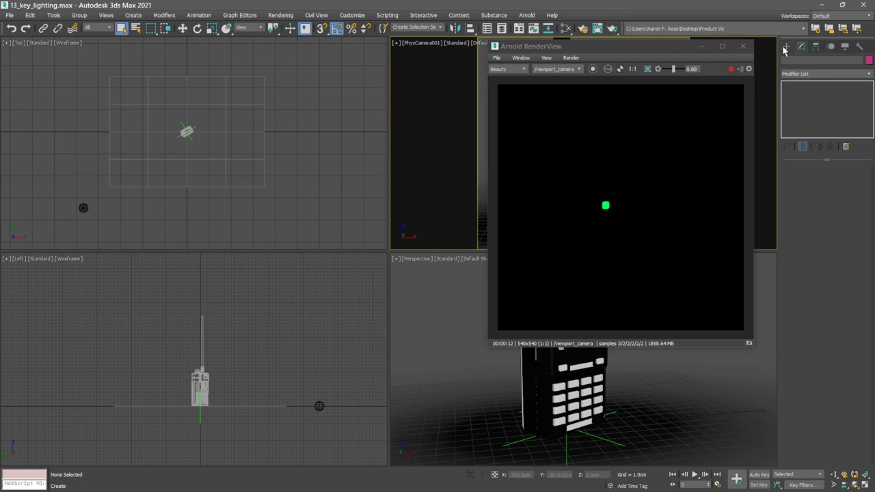
click(805, 60)
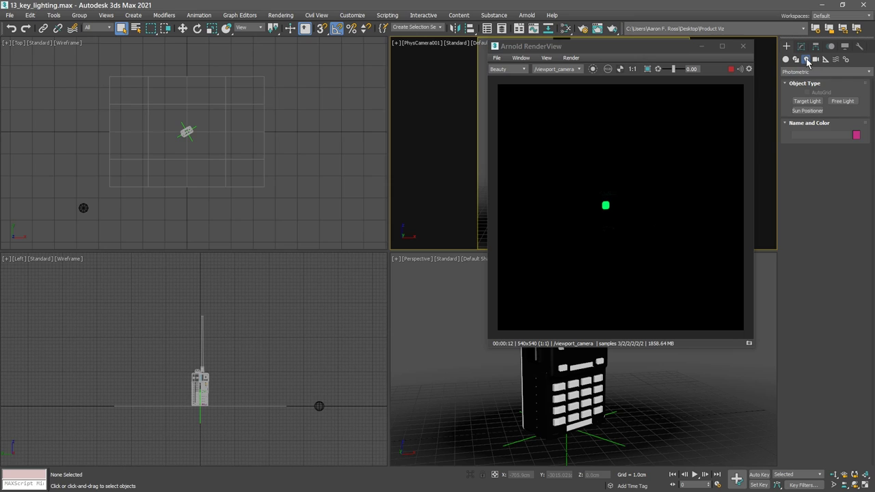
click(813, 72)
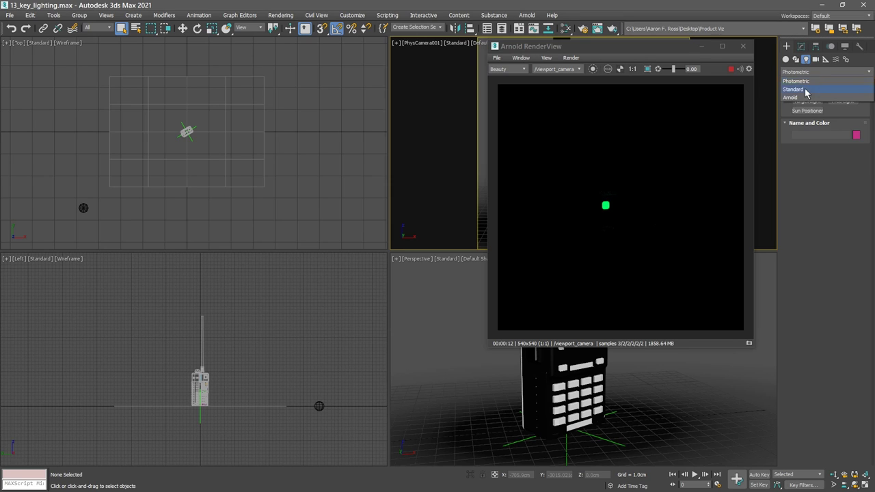
click(800, 98)
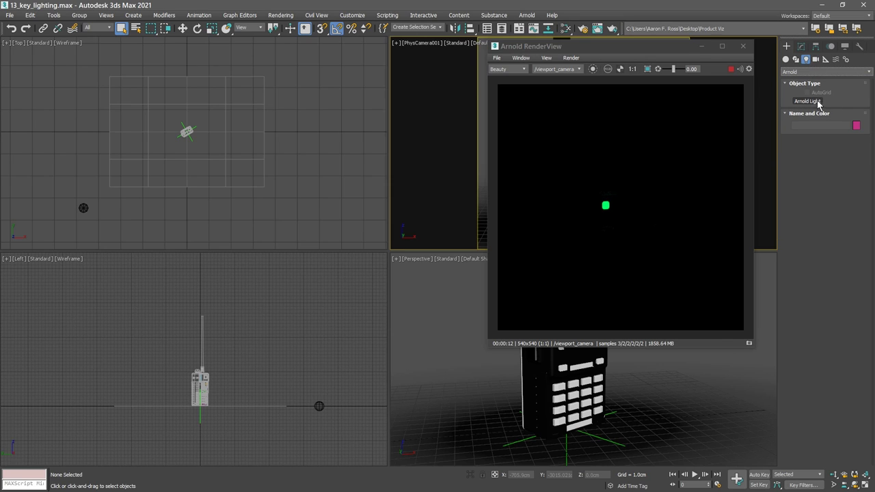
click(817, 101)
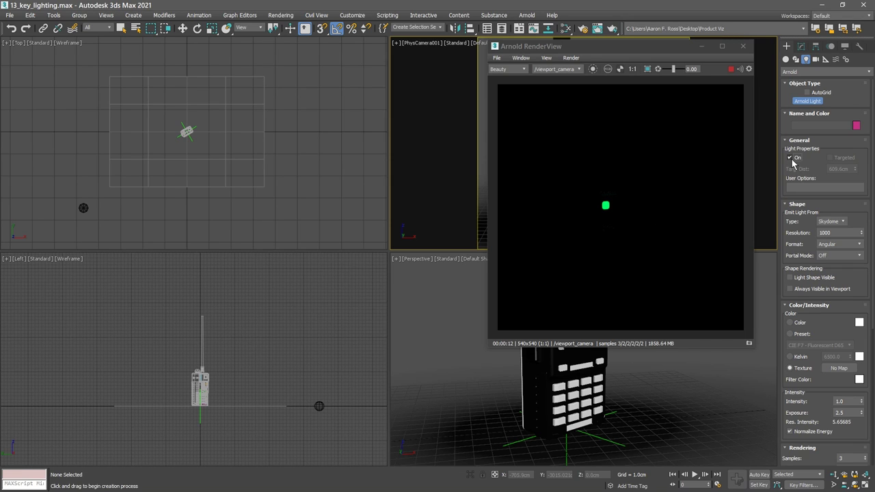
click(842, 222)
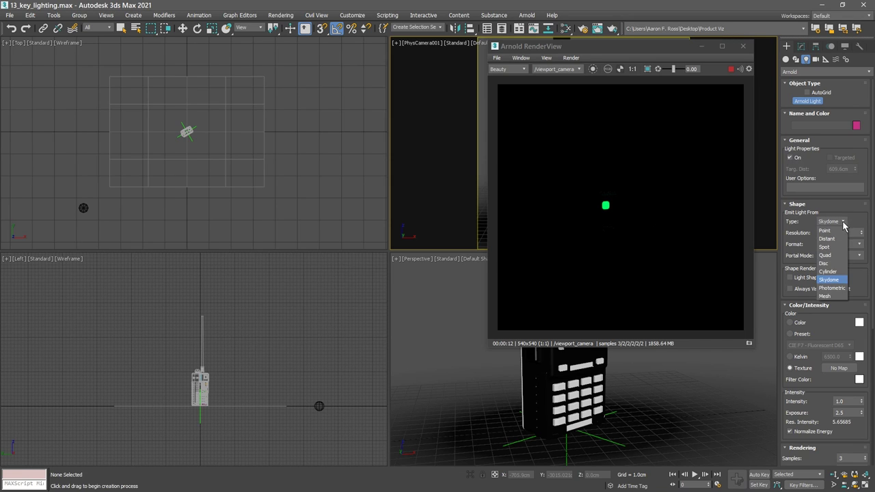
click(835, 248)
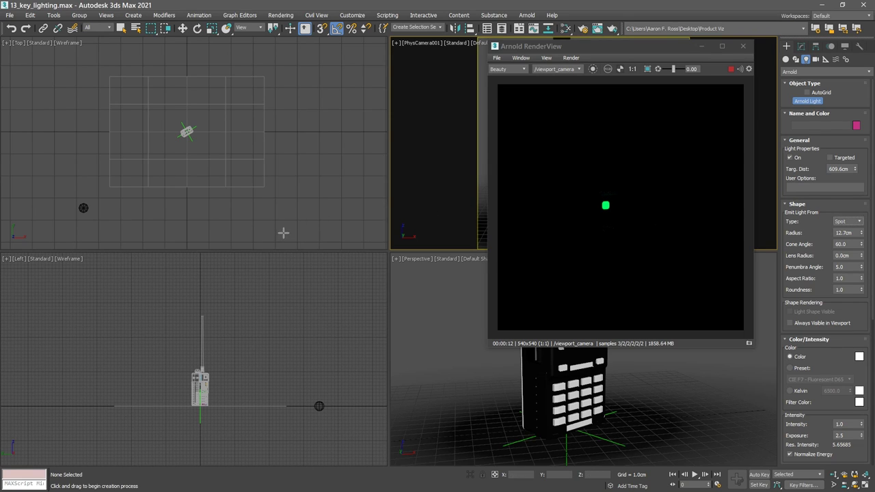
Step: Place the spot light aimed at the radio and review its 12.7cm radius and 2.5 exposure
drag(277, 232, 188, 147)
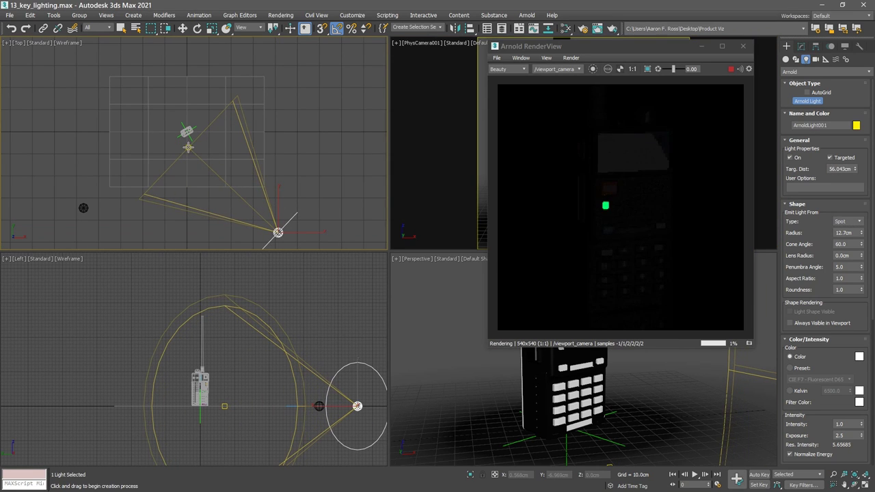
right_click(314, 168)
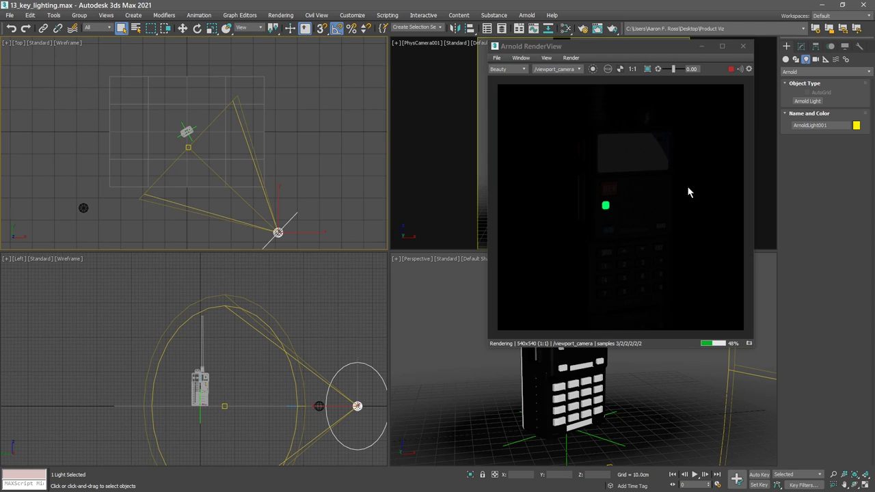
click(801, 47)
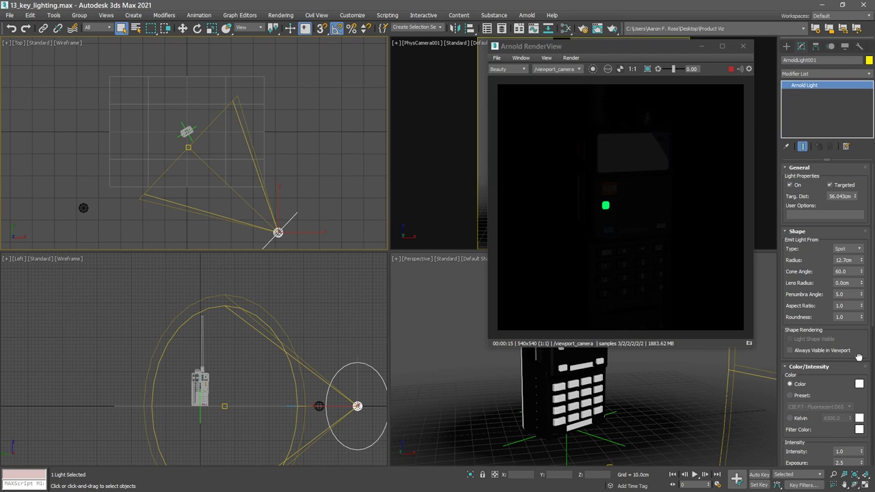
drag(858, 357, 852, 252)
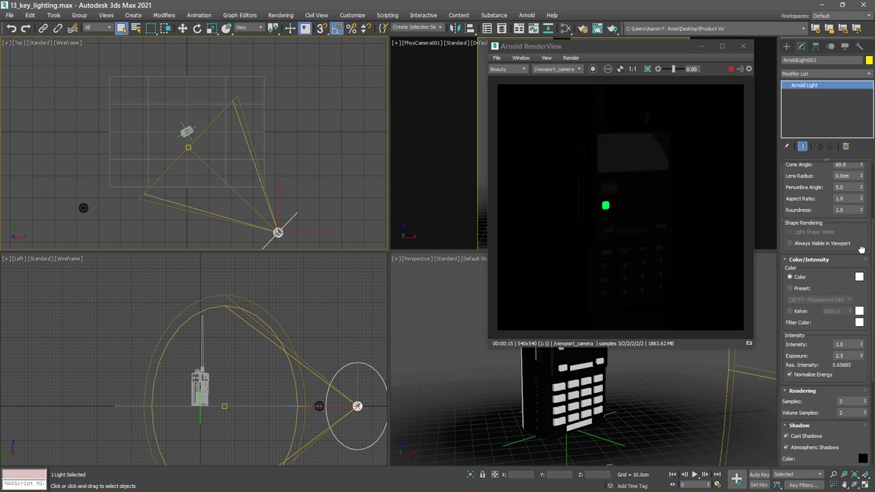
scroll(861, 249, up, 3)
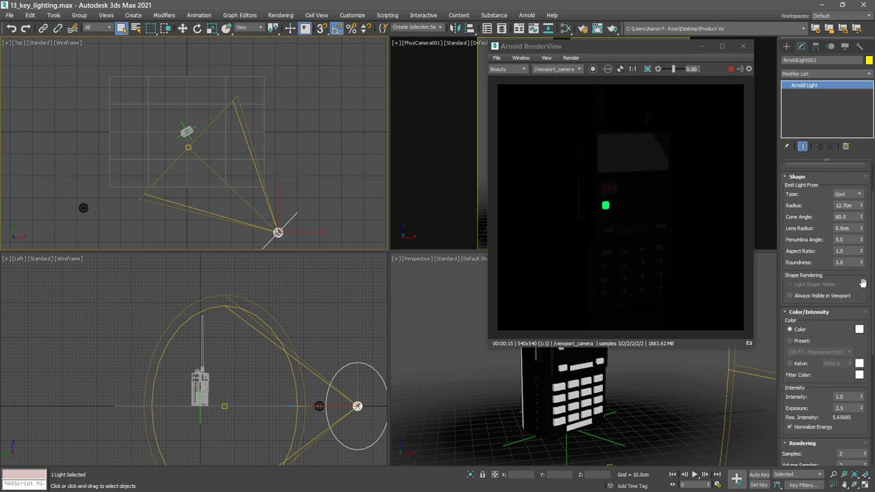
Step: Turn off Normalize Energy and give the spot light a 10cm radius and exposure 7
click(790, 426)
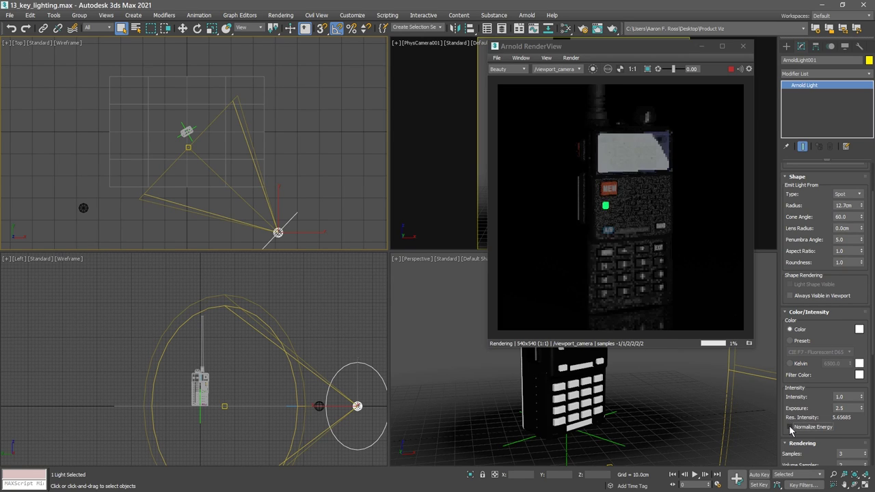
mouse_move(860, 208)
mouse_down()
mouse_move(860, 216)
mouse_move(861, 200)
mouse_up()
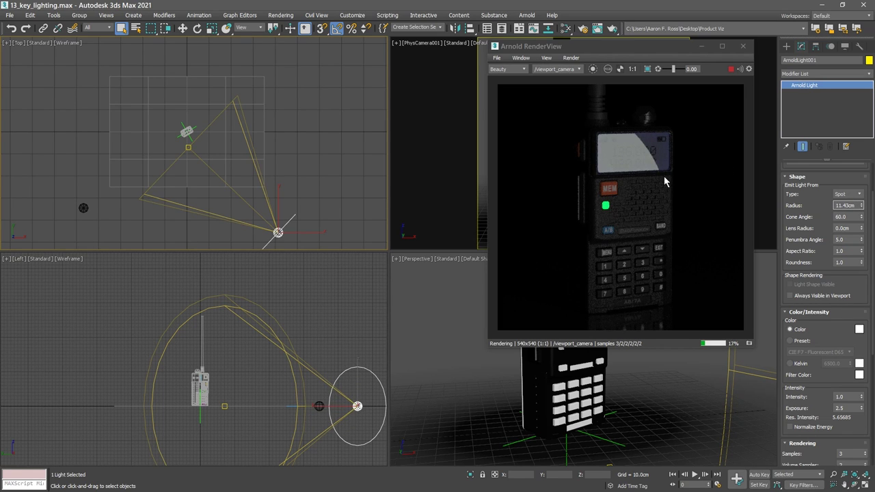
double_click(846, 205)
text(10)
key(Return)
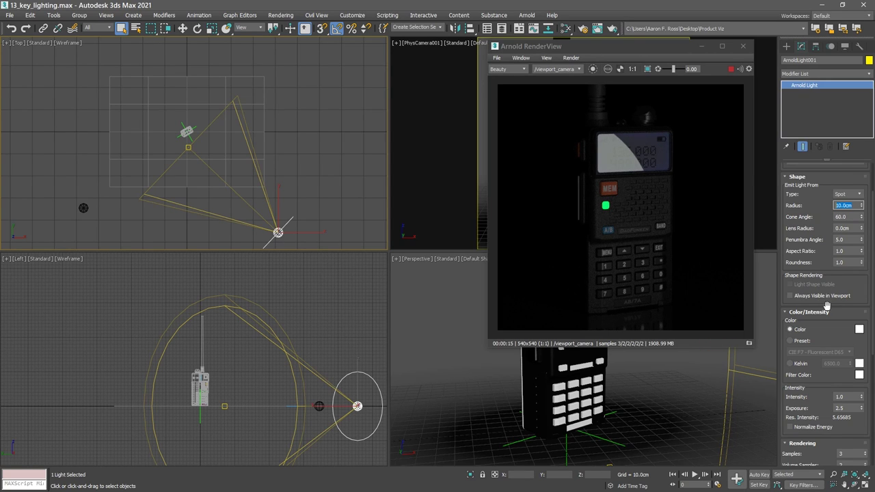
double_click(835, 410)
text(7)
key(Return)
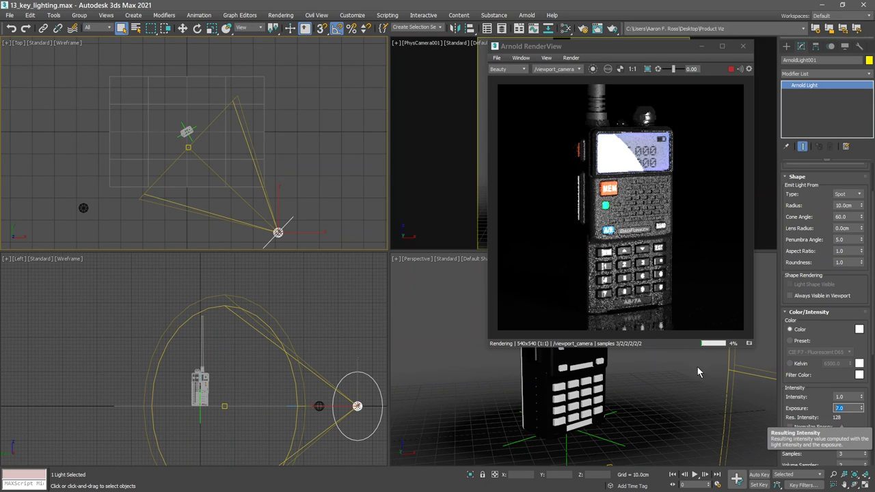
click(183, 28)
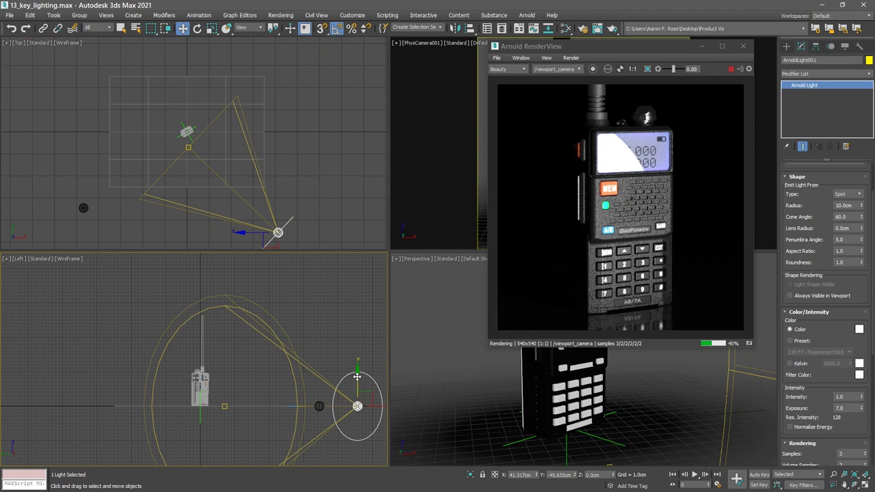
Step: Position the spot light at X 27, Y -30, Z 43 cm
drag(353, 376, 356, 311)
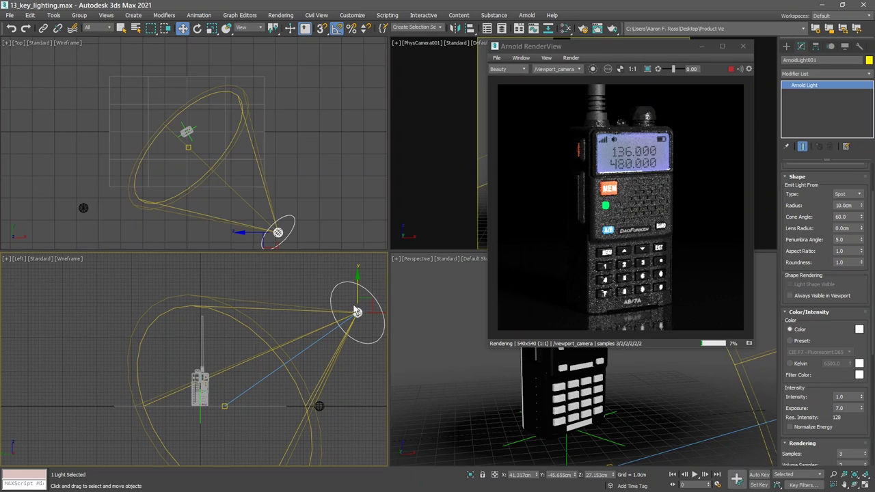
drag(224, 405, 225, 377)
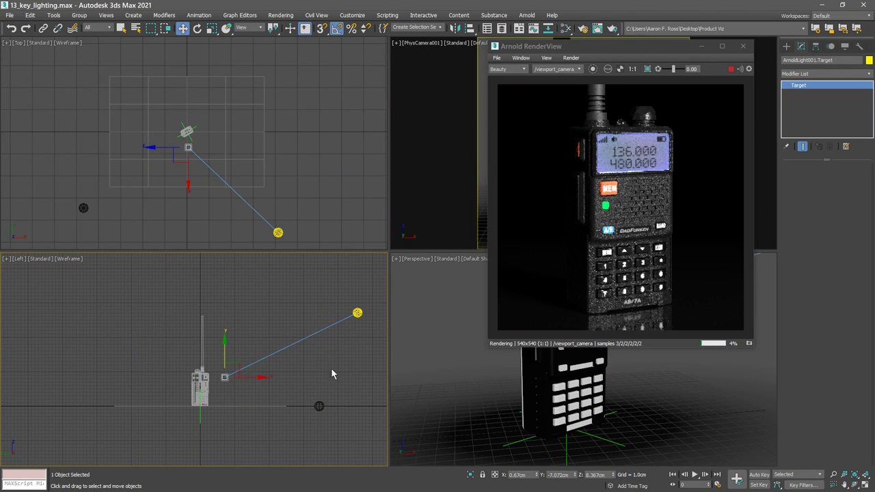
click(358, 316)
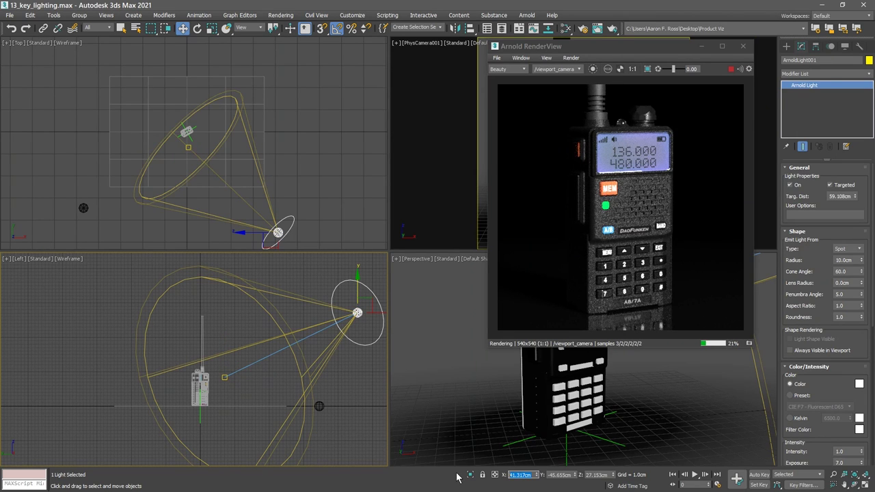
text(27)
key(Tab)
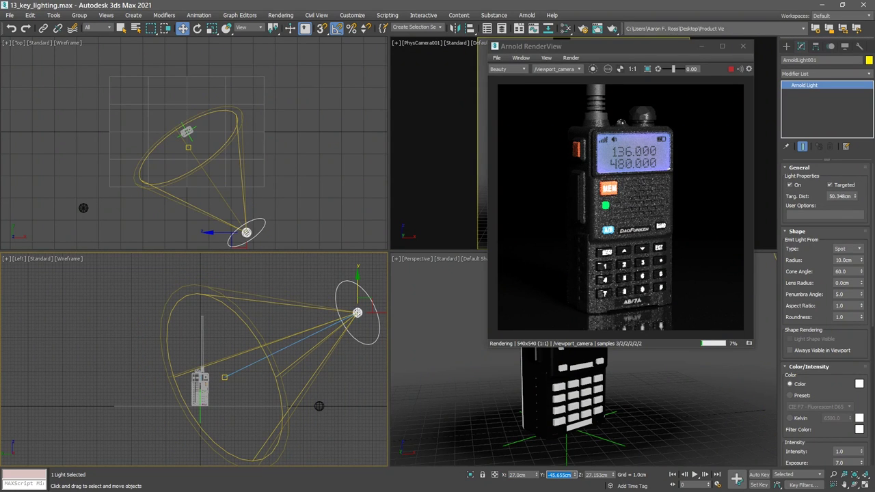
text(-30)
key(Tab)
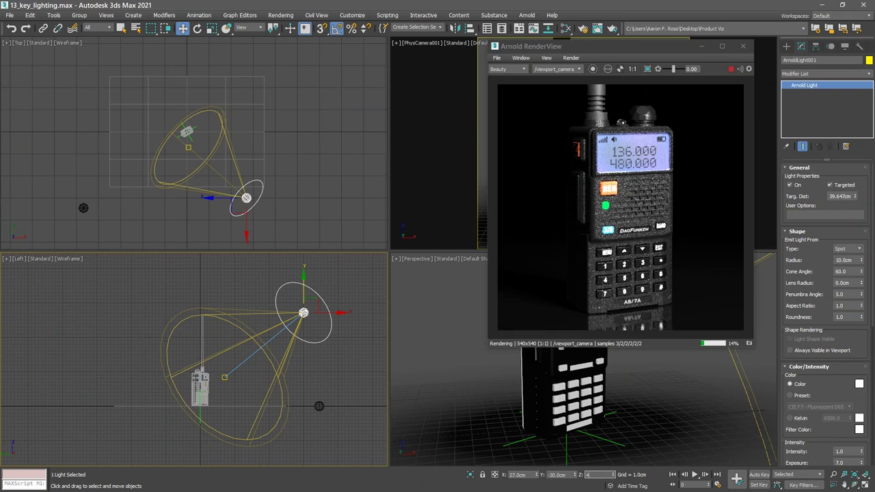
text(43)
key(Return)
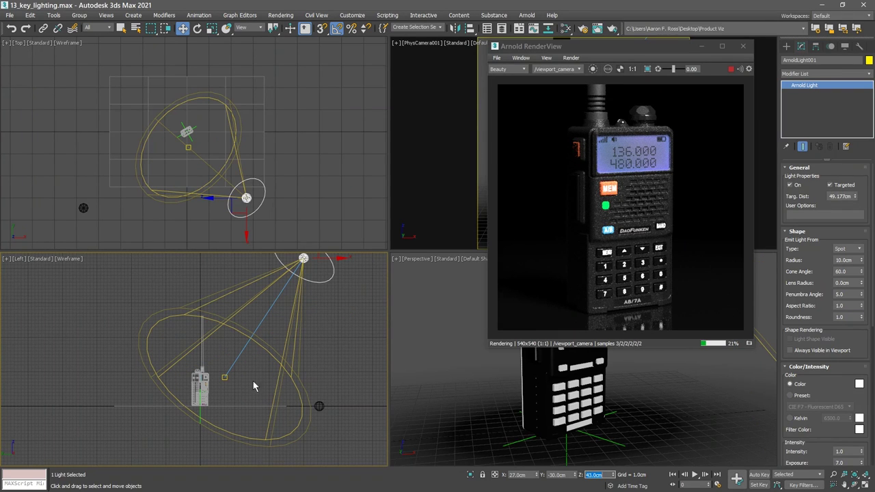
Step: Move the light's target to X 0, Y -3, Z 7 cm
click(225, 376)
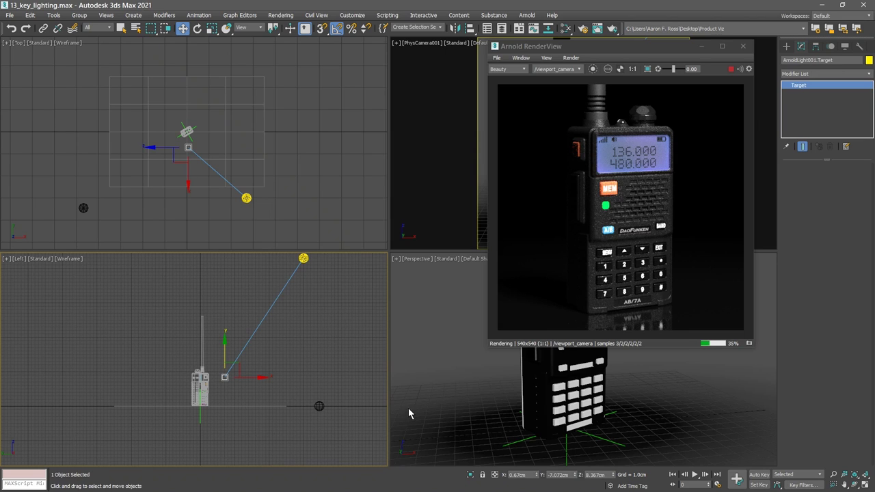
click(517, 474)
text(0)
key(Tab)
text(-3)
key(Tab)
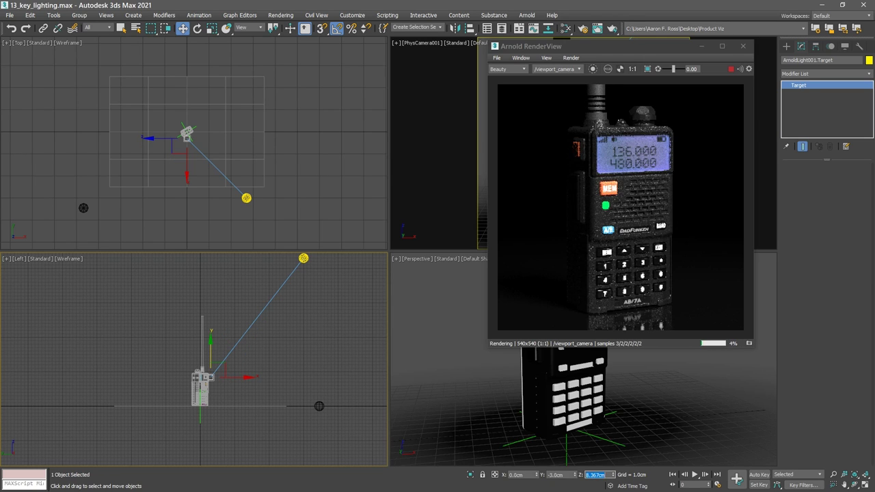
text(7)
key(Return)
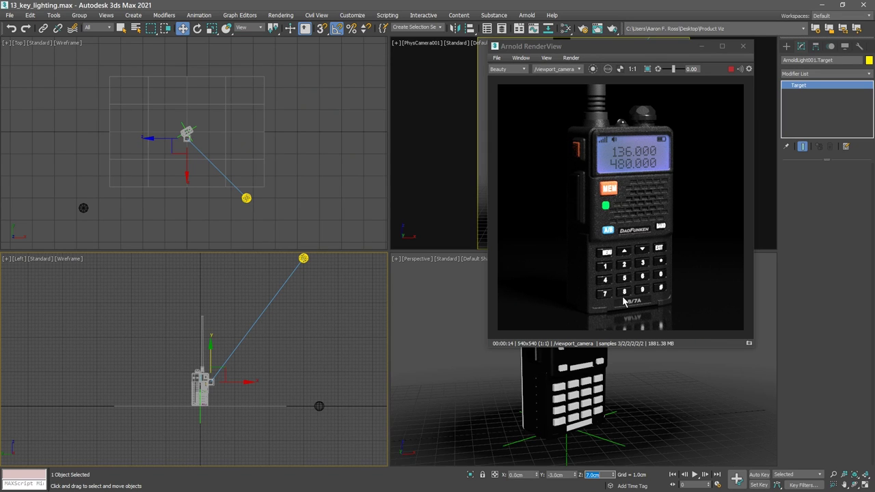
Step: Test narrow beams with cone angles 3.5 and 10 and a penumbra of 0
click(304, 259)
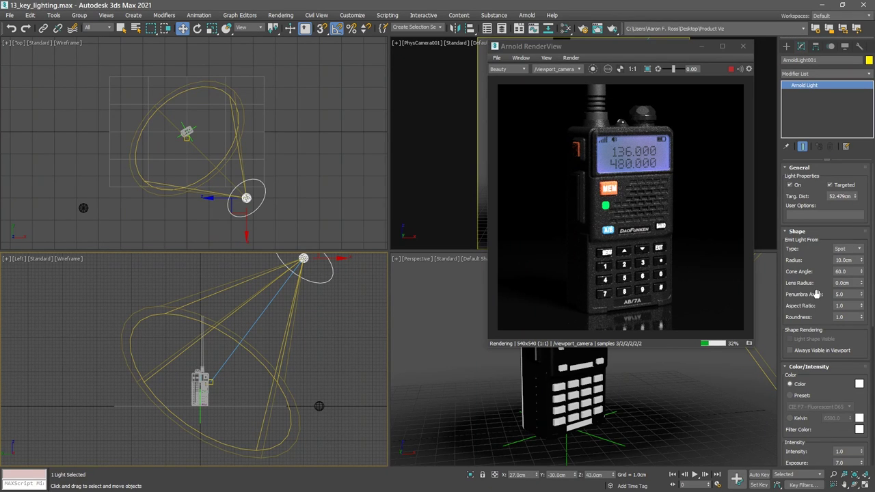
drag(861, 272, 866, 417)
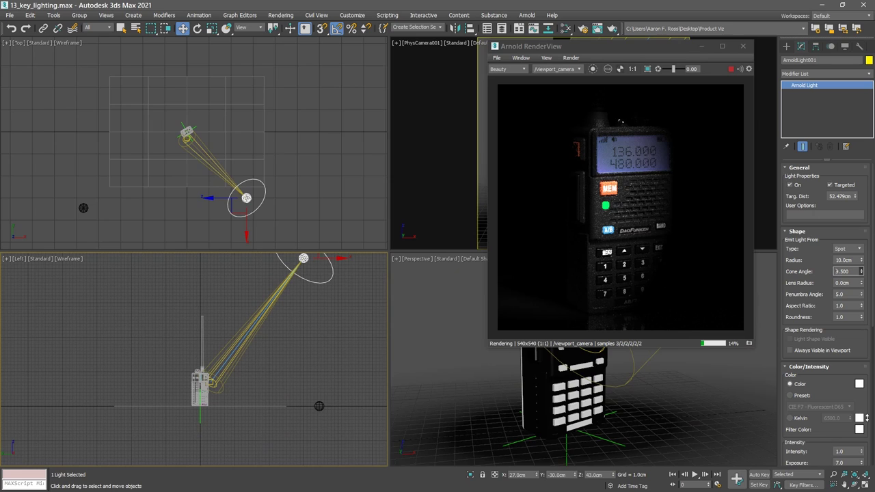
text(3.53.5)
key(Return)
text(10)
key(Return)
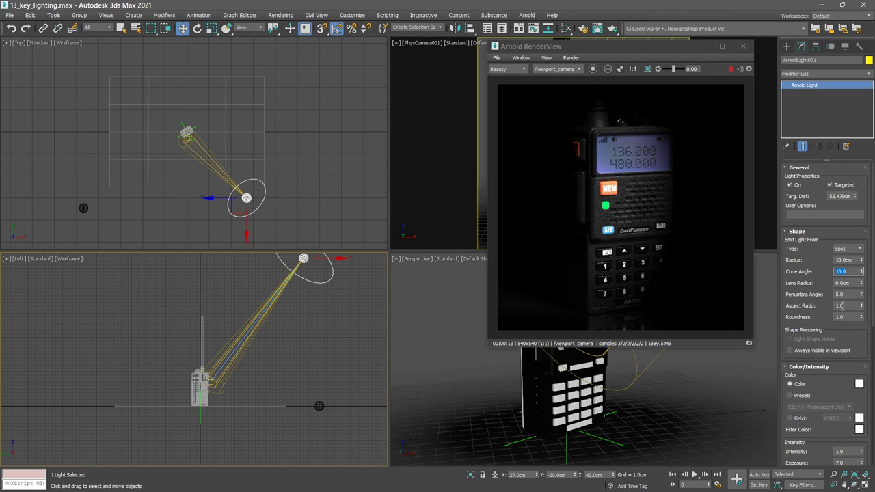
click(840, 294)
text(0)
key(Return)
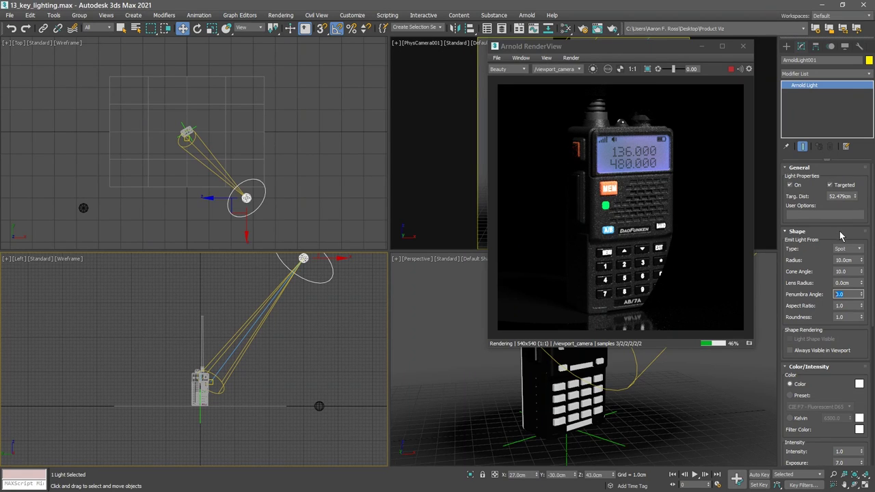
Step: Widen the cone angle back to 60 degrees
click(848, 271)
text(60)
key(Return)
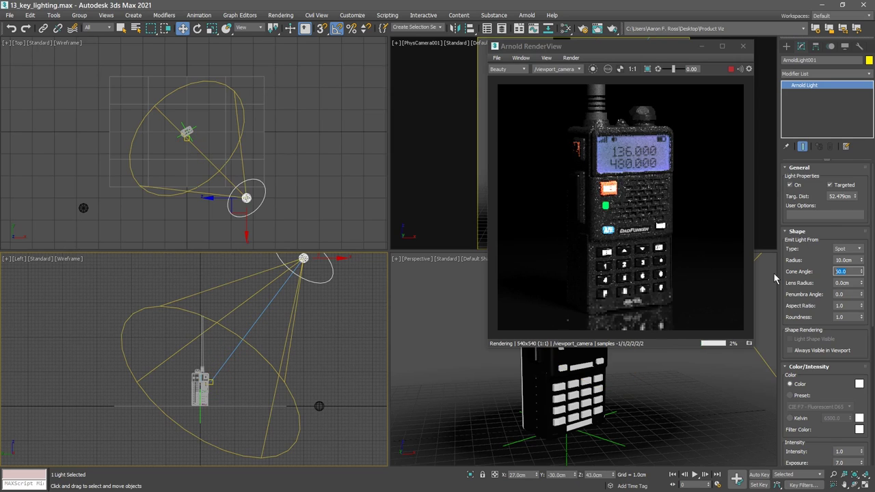
click(844, 294)
Step: Commit a 5 penumbra angle and set the Lens Radius to 10.0cm
text(5)
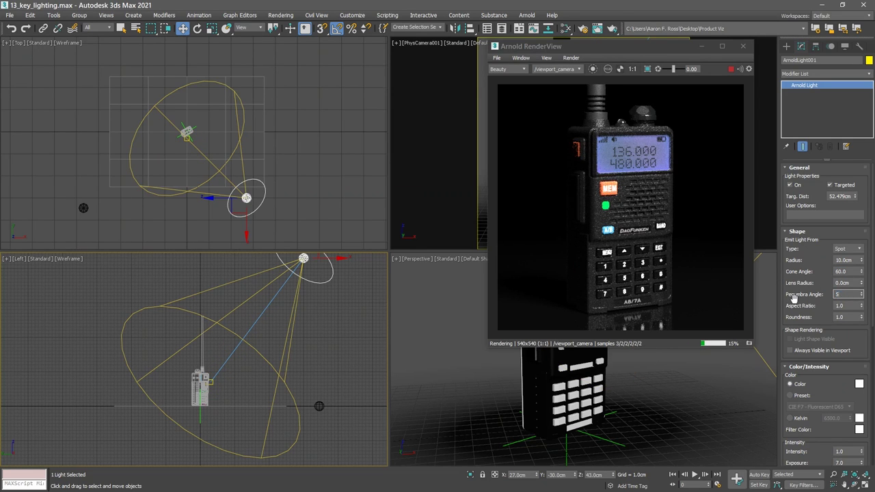
key(Return)
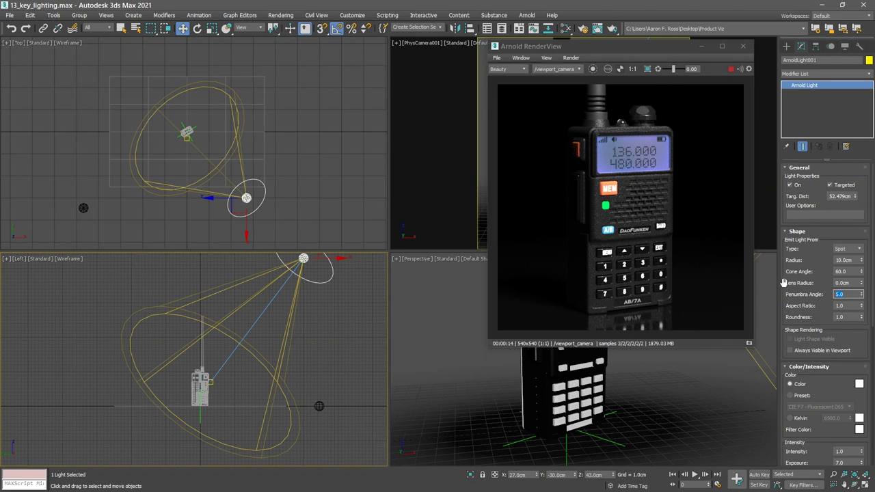
drag(859, 282, 847, 261)
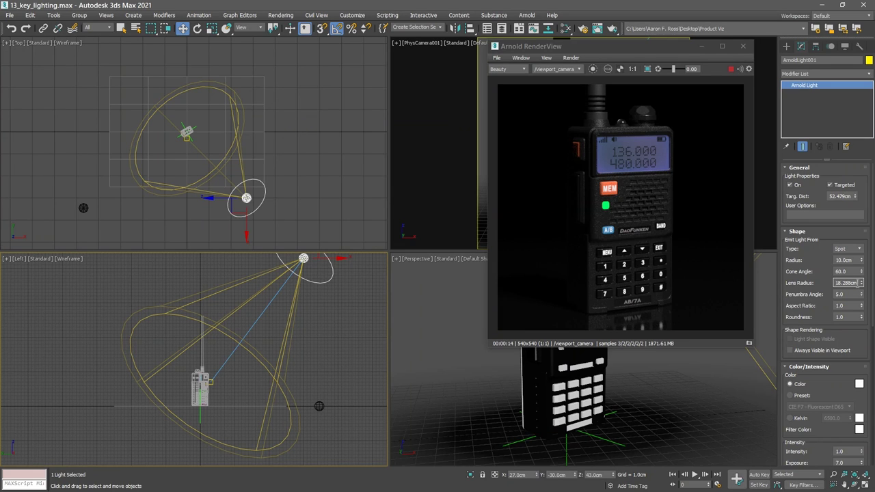
drag(858, 282, 825, 283)
key(Return)
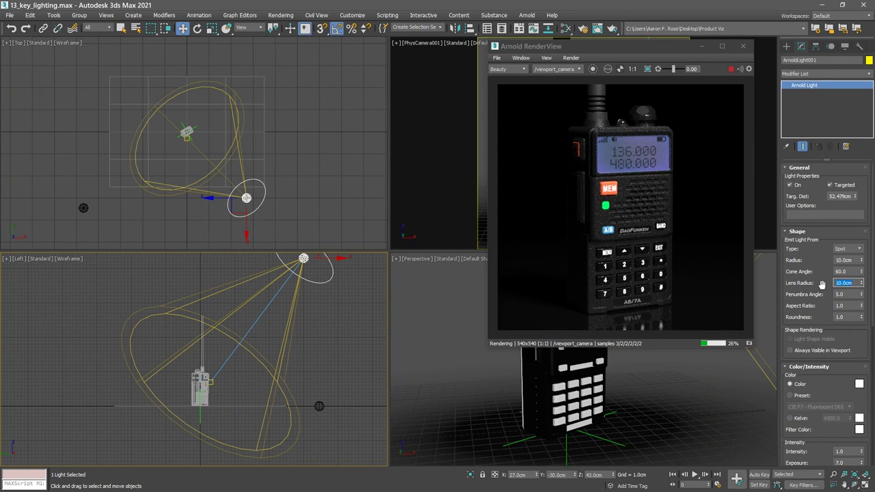
Step: Rename the light Key Spot and clone a copy to the left named Fill Disc
click(803, 61)
text(K)
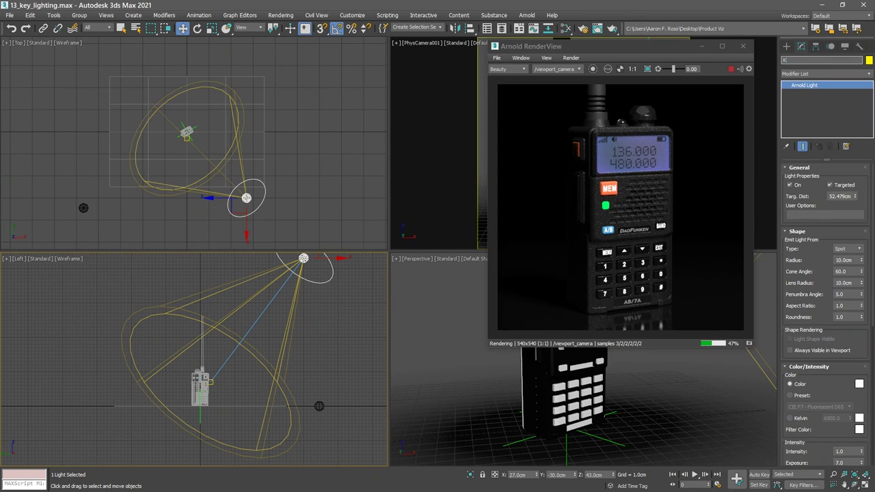
text(ey Spot)
right_click(340, 172)
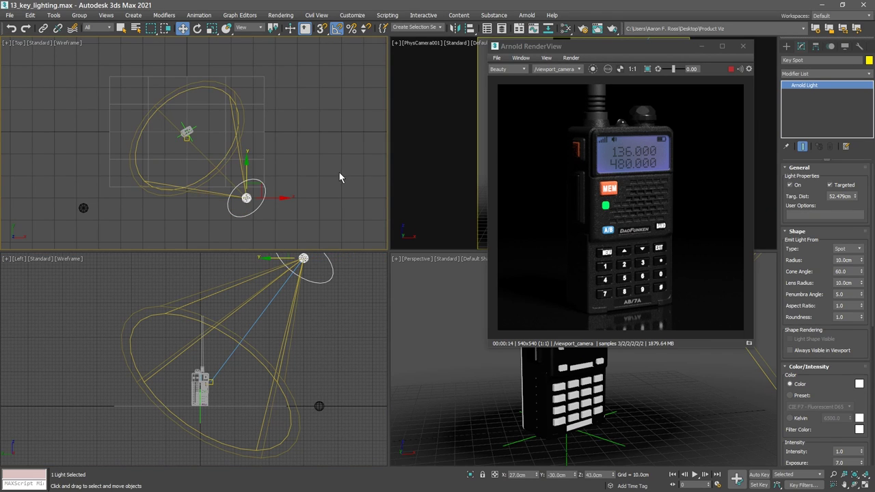
shift+drag(287, 197, 109, 197)
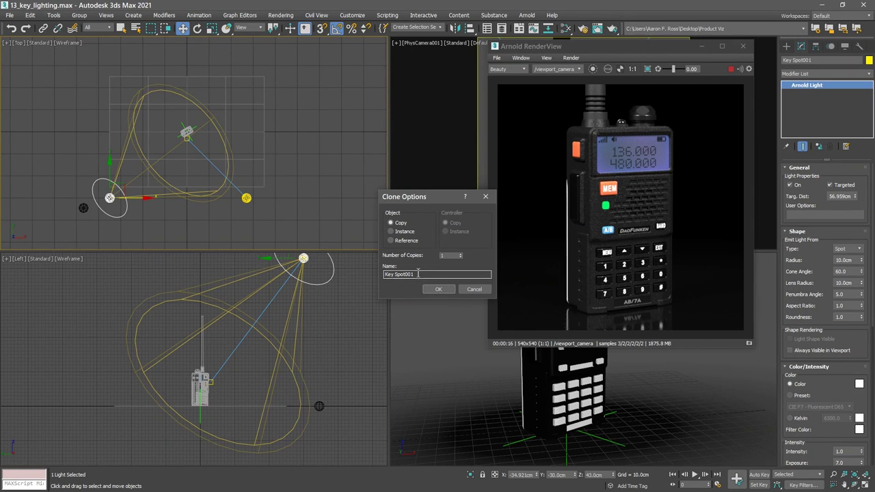
drag(422, 274, 385, 274)
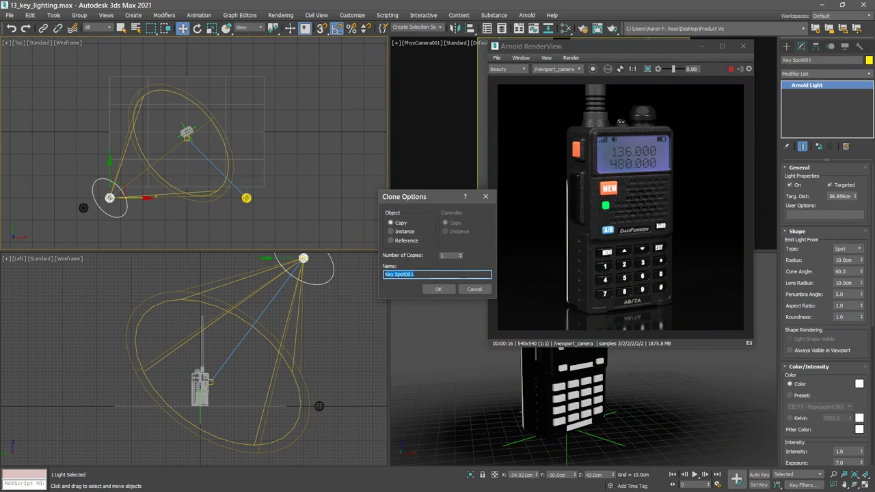
text(Fill Disc)
key(Return)
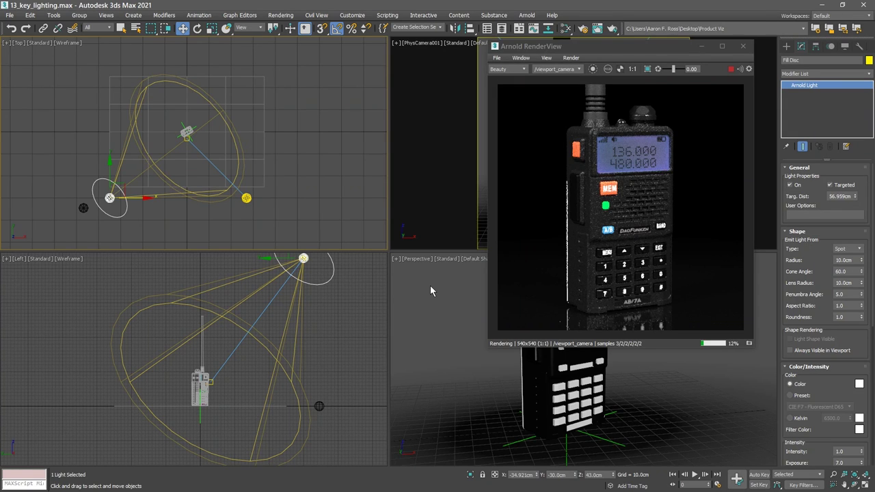
Step: Change Fill Disc's shape type to Disc, turn Key Spot off, and reselect Fill Disc
click(848, 250)
click(846, 290)
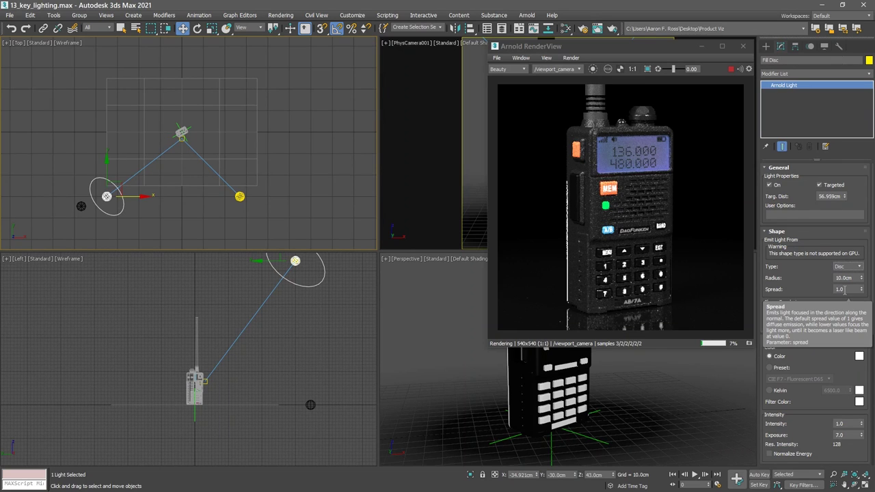
click(237, 196)
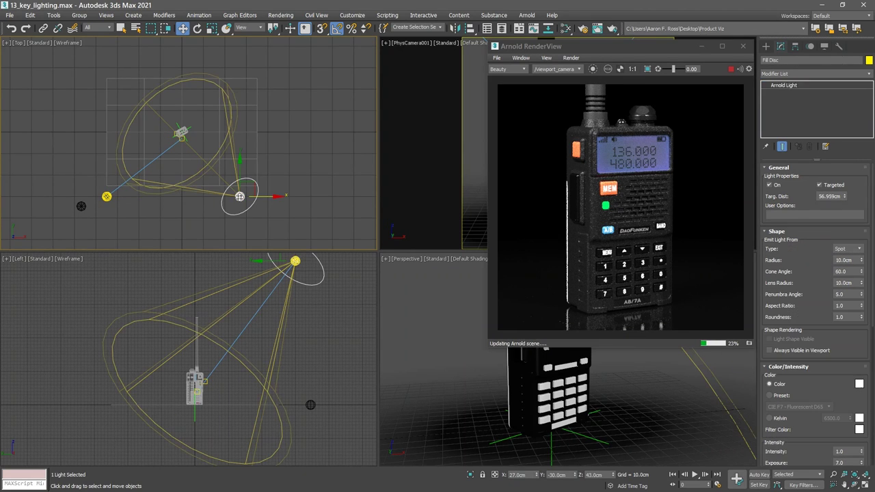
click(768, 186)
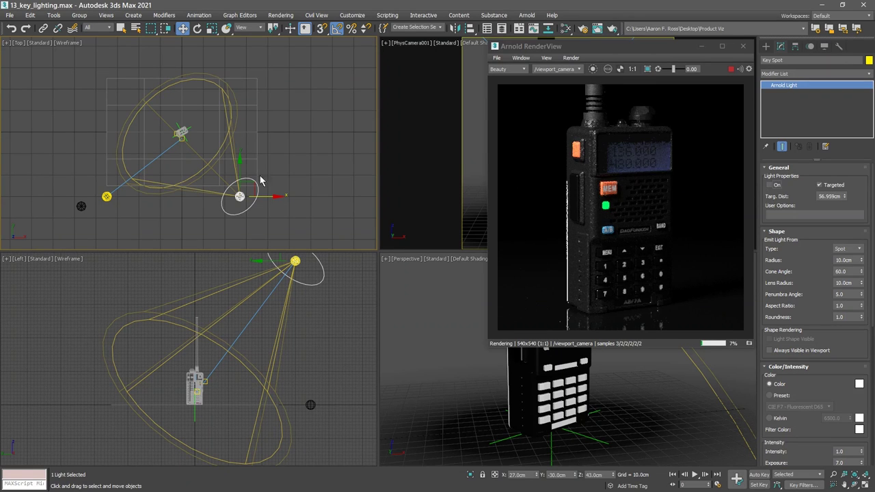
click(106, 196)
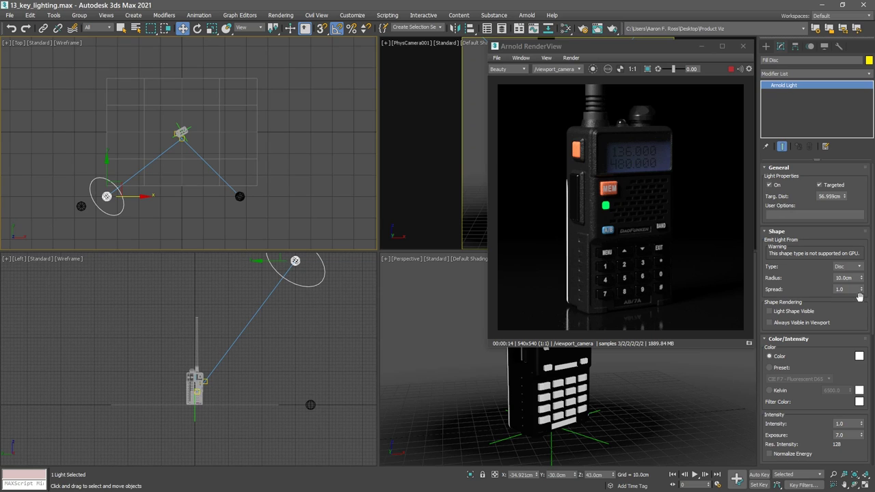
Step: In the Shape rollout, give Fill Disc a 30 cm radius and a 0.4 spread
double_click(848, 278)
text(30)
key(Return)
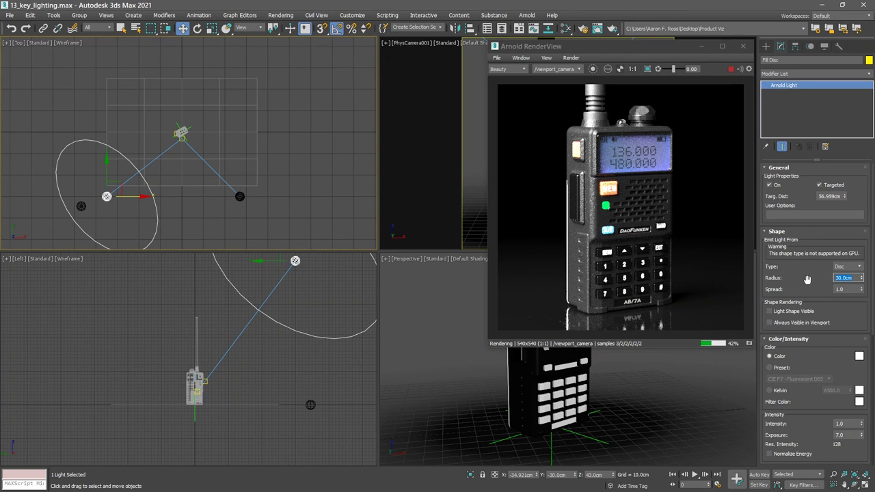
drag(861, 289, 861, 305)
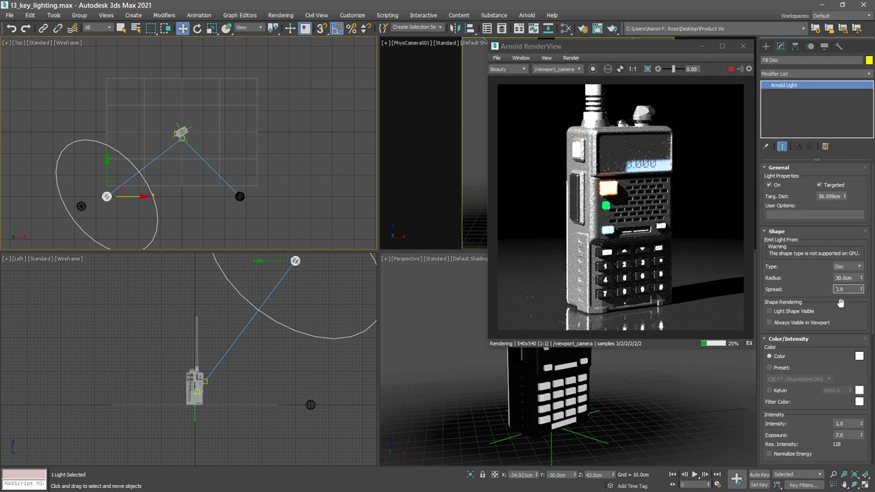
drag(849, 289, 824, 291)
text(.4)
key(Return)
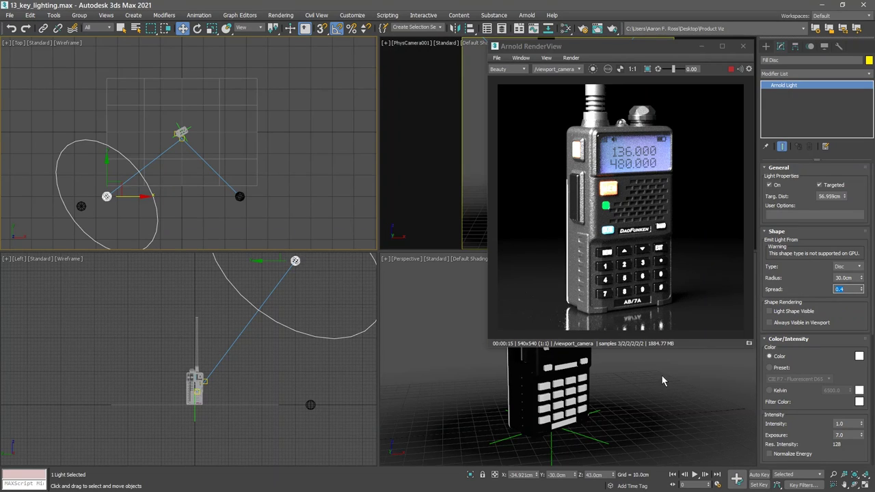
Step: Move Fill Disc to X -36 cm and Z 40 cm using the status bar fields
click(528, 474)
text(-36)
key(Tab)
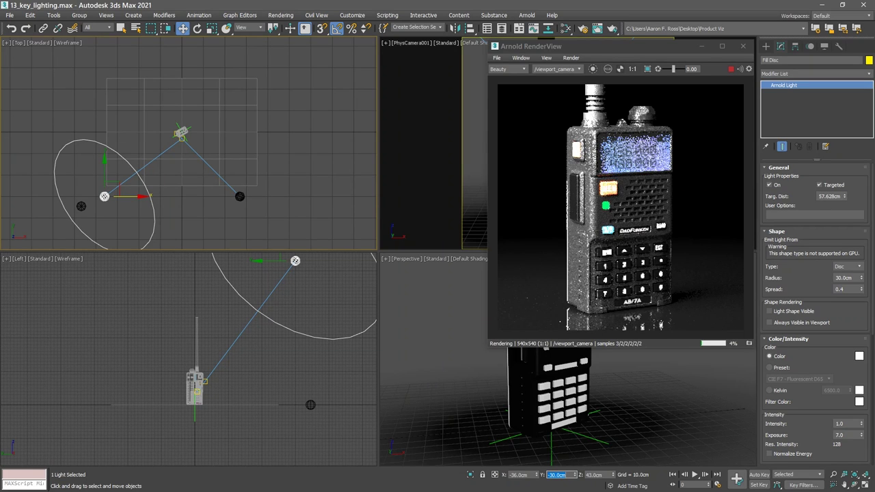
key(Tab)
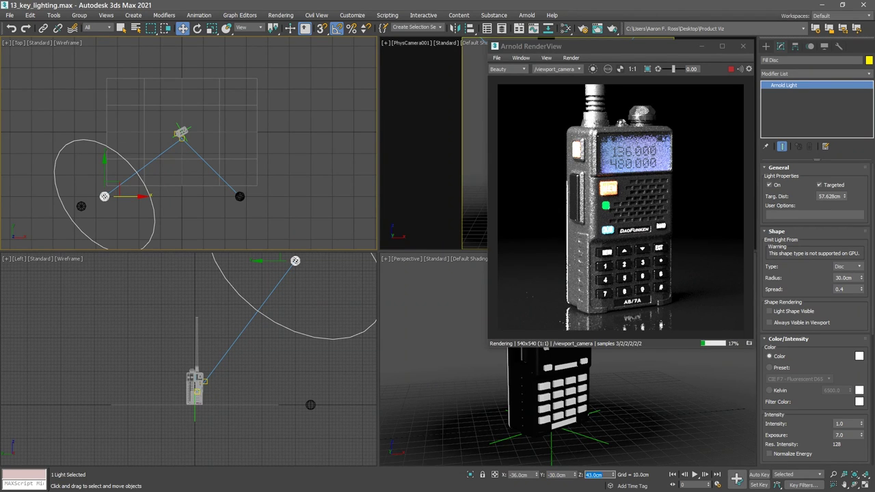
text(40)
key(Return)
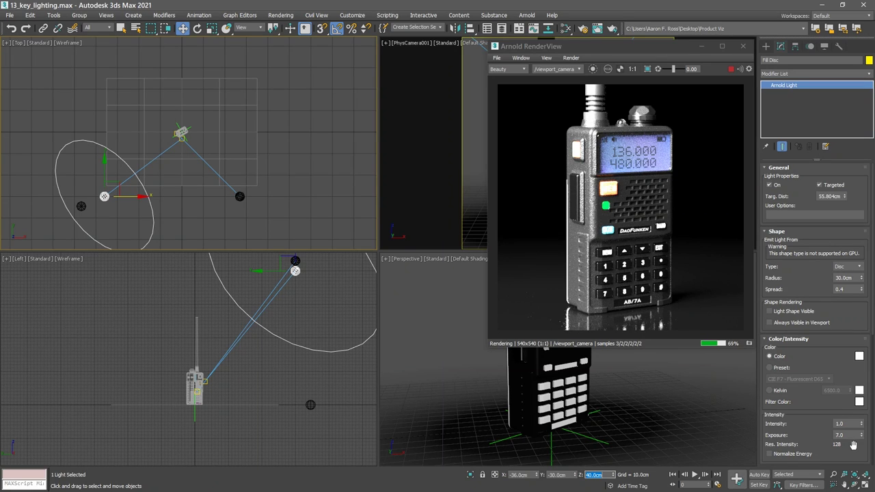
Step: Set Fill Disc's exposure to 0
double_click(839, 434)
text(0)
key(Return)
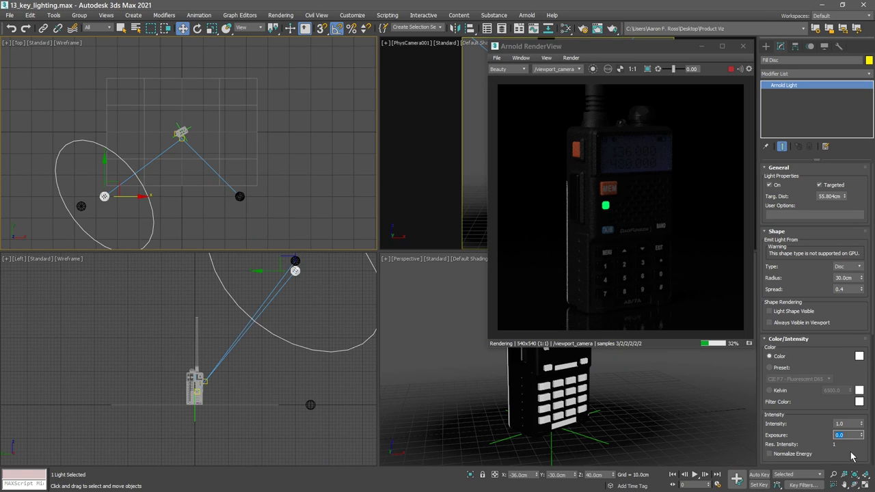
Step: Turn Key Spot back on, then switch Fill Disc off and on to compare
click(238, 197)
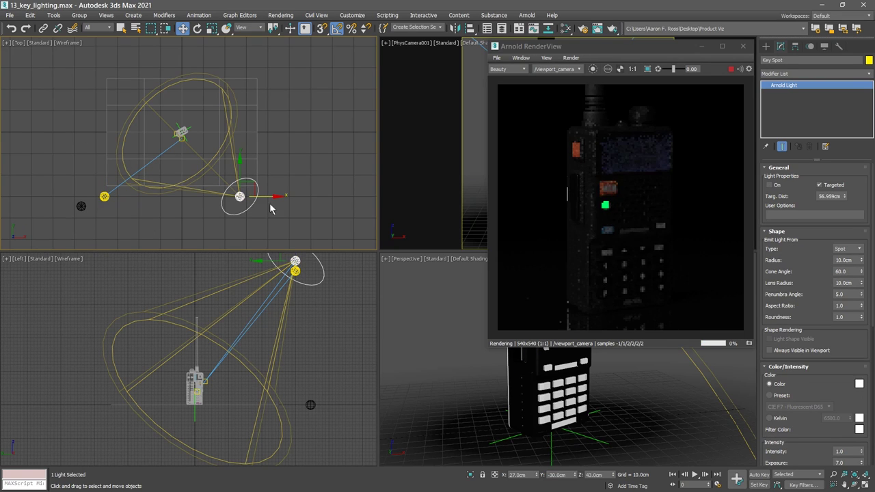
click(768, 185)
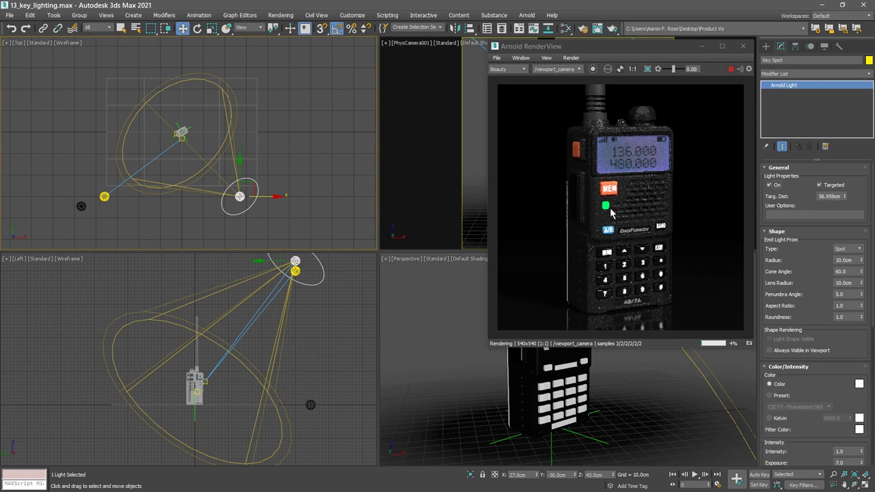
click(104, 197)
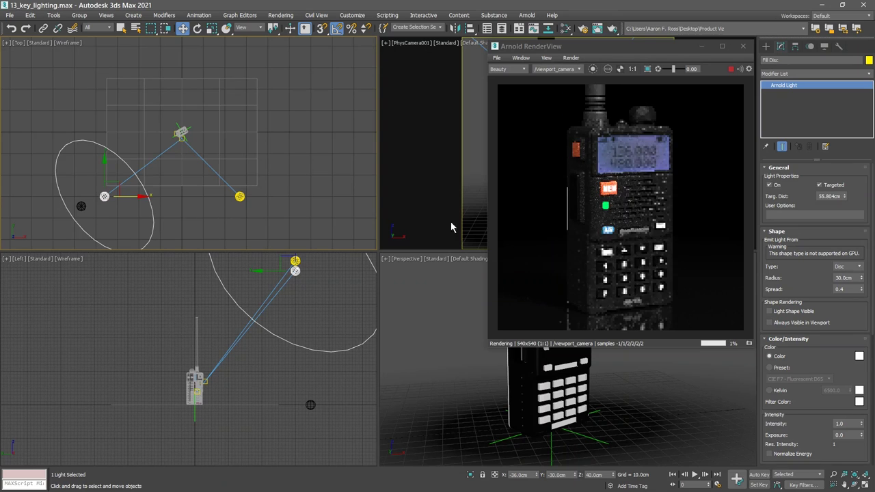
click(769, 185)
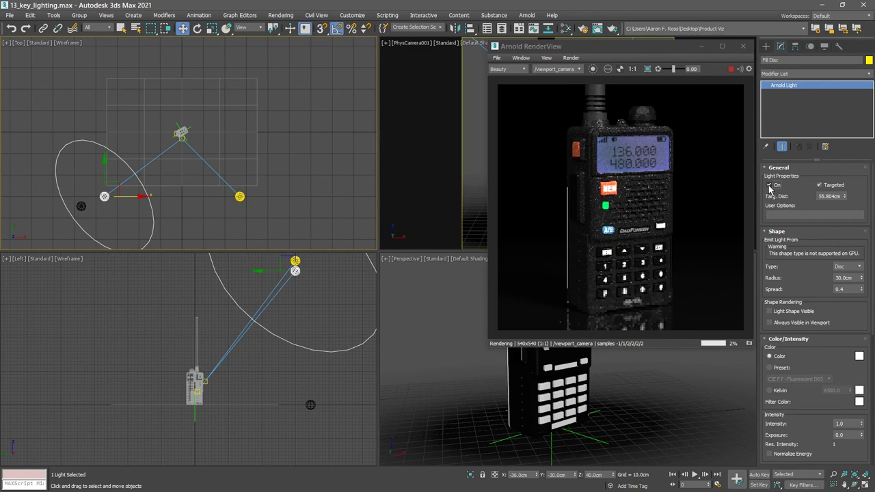
click(768, 185)
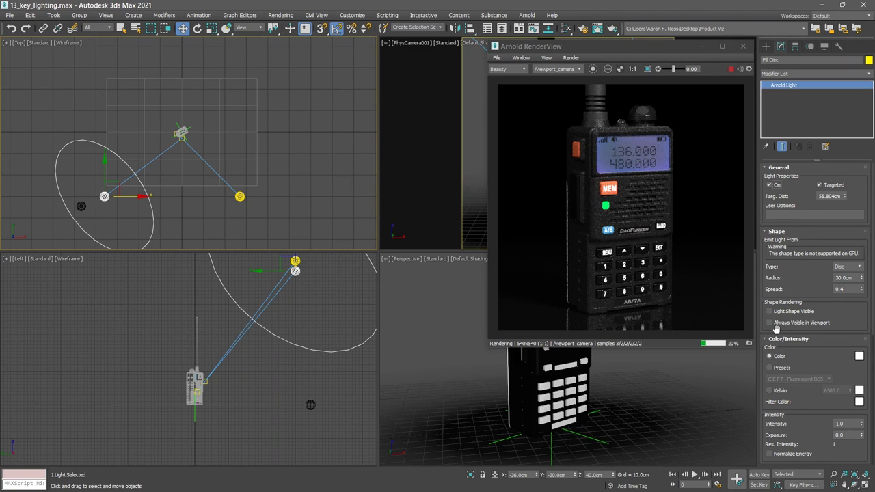
Step: Lower Fill Disc's exposure to -1
double_click(847, 435)
text(-1)
key(Return)
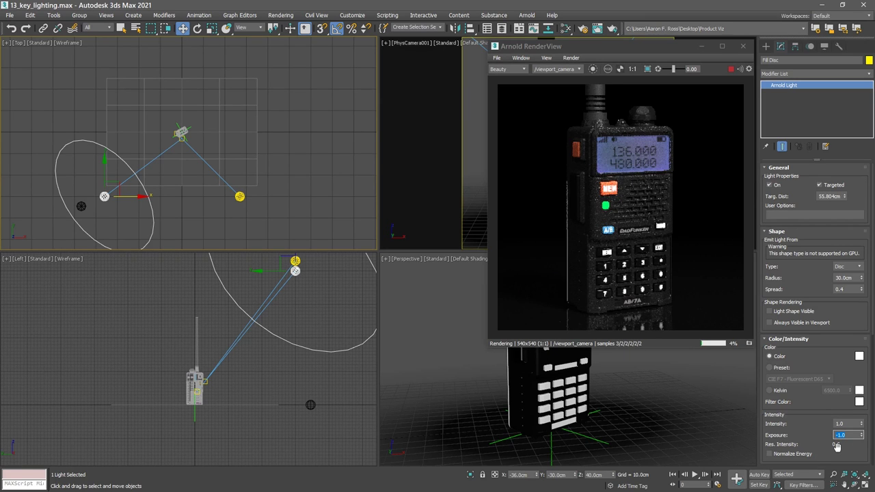